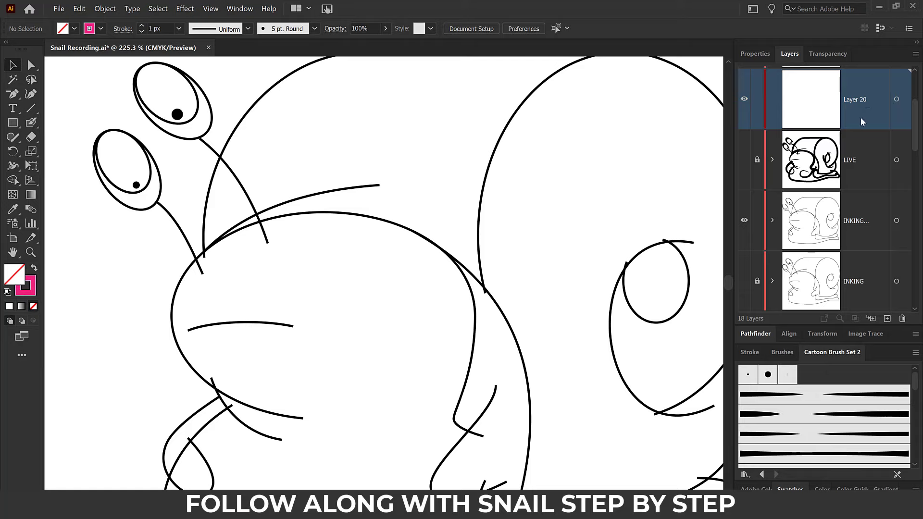
Step: Circle the floating line ends around the snail's face, feet and shell spiral in pink on Layer 20 with the Blob Brush
key(shift+b)
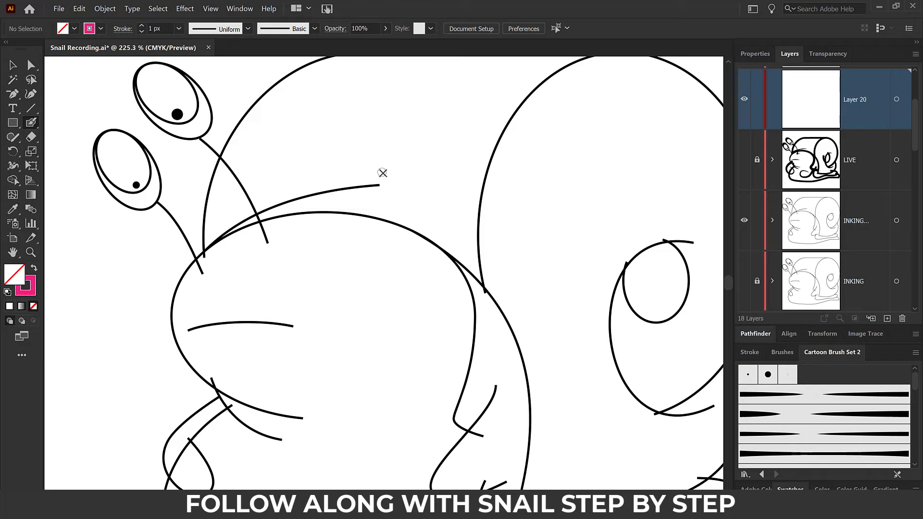
mouse_move(382, 168)
mouse_down()
mouse_move(362, 188)
mouse_move(373, 201)
mouse_move(393, 199)
mouse_move(397, 186)
mouse_move(387, 169)
mouse_up()
mouse_move(291, 307)
mouse_down()
mouse_move(286, 337)
mouse_move(307, 334)
mouse_move(292, 307)
mouse_up()
mouse_move(196, 319)
mouse_down()
mouse_move(176, 332)
mouse_move(183, 347)
mouse_move(203, 338)
mouse_move(191, 317)
mouse_up()
mouse_move(296, 400)
mouse_down()
mouse_move(292, 427)
mouse_move(318, 426)
mouse_move(315, 405)
mouse_move(274, 457)
mouse_move(280, 424)
mouse_up()
mouse_move(199, 428)
mouse_down()
mouse_move(177, 437)
mouse_move(186, 457)
mouse_move(211, 445)
mouse_move(188, 425)
mouse_up()
mouse_move(495, 371)
mouse_down()
mouse_move(485, 396)
mouse_move(508, 397)
mouse_move(499, 374)
mouse_up()
mouse_move(500, 466)
mouse_down()
mouse_move(495, 481)
mouse_move(522, 473)
mouse_move(509, 465)
mouse_up()
mouse_move(692, 230)
mouse_down()
mouse_move(685, 247)
mouse_move(710, 248)
mouse_move(682, 233)
mouse_up()
mouse_move(718, 395)
mouse_down()
mouse_move(699, 411)
mouse_move(713, 423)
mouse_move(716, 394)
mouse_up()
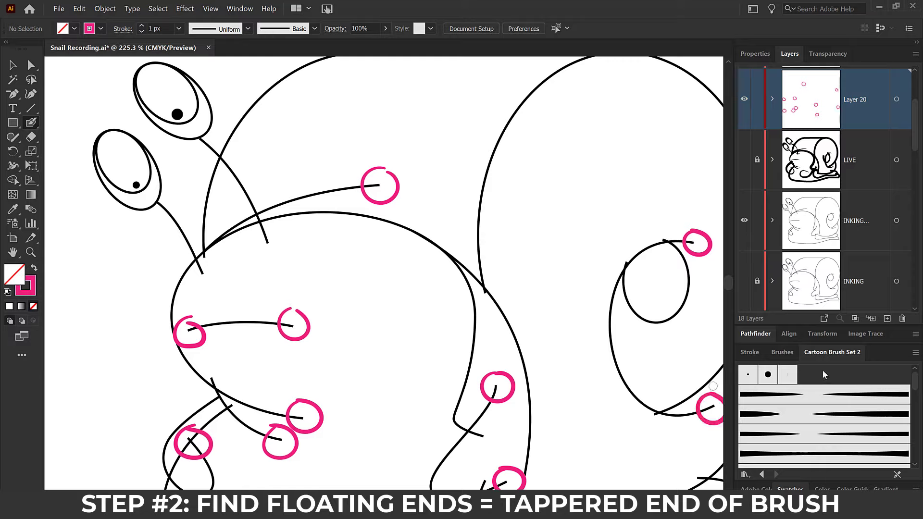
Step: Draw two curved double-headed pink arrows, one above the head outline and one inside the face, to mark the highlight areas
drag(914, 383, 916, 431)
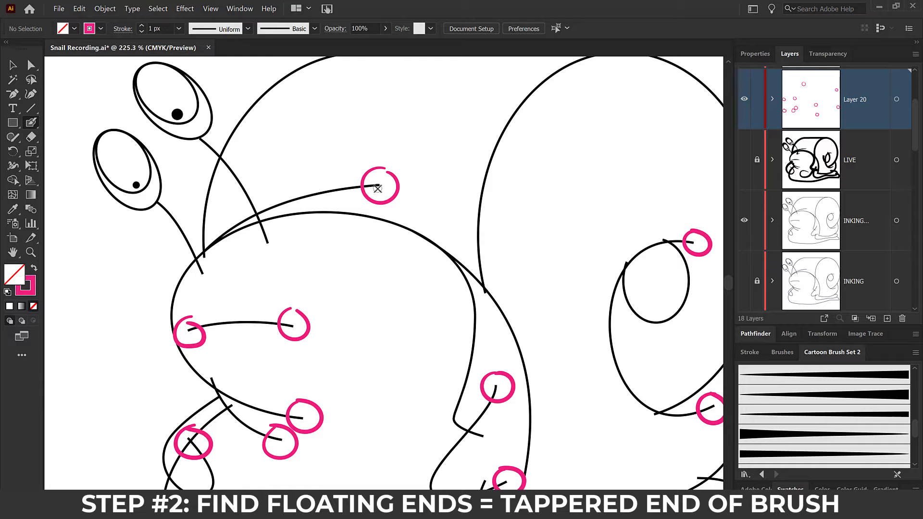
mouse_move(466, 75)
mouse_down()
mouse_move(439, 117)
mouse_move(415, 206)
mouse_move(422, 192)
mouse_up()
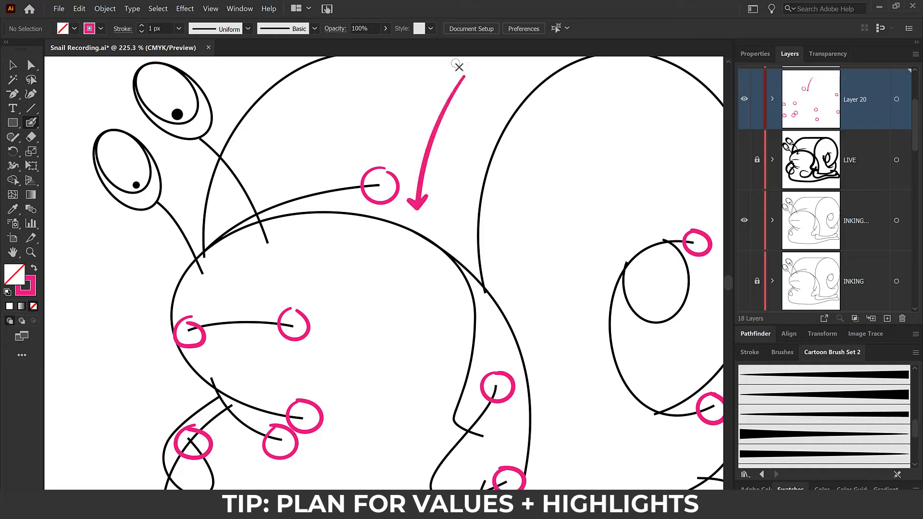
drag(449, 80, 468, 87)
mouse_move(358, 259)
mouse_down()
mouse_move(379, 278)
mouse_move(398, 346)
mouse_move(386, 385)
mouse_up()
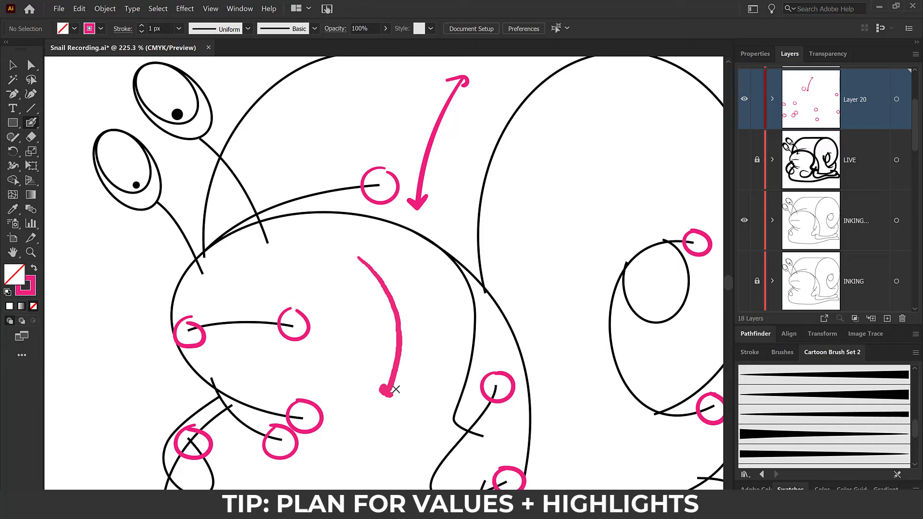
mouse_move(355, 266)
mouse_down()
mouse_move(356, 258)
mouse_move(373, 265)
mouse_up()
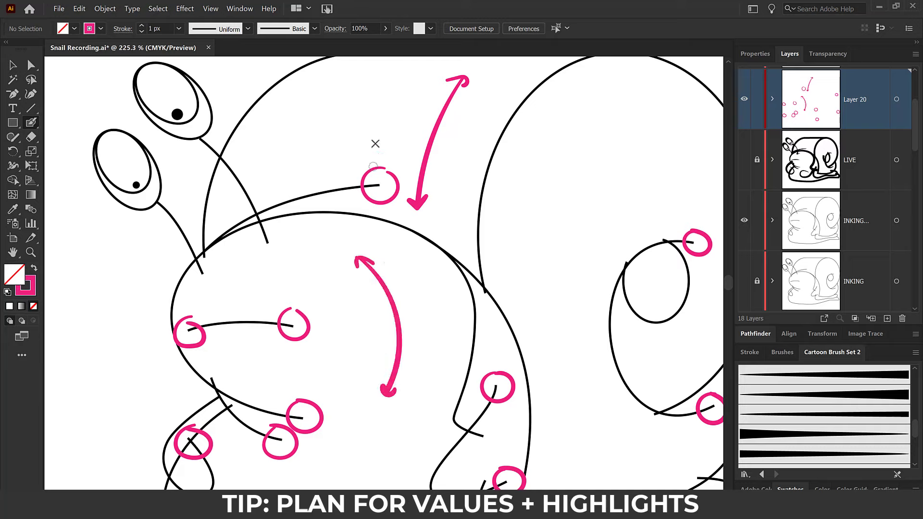
Step: Write a pink letter H beside each of the two double-headed arrows
drag(389, 124, 394, 140)
mouse_move(388, 135)
mouse_down()
mouse_move(404, 131)
mouse_move(411, 145)
mouse_up()
click(398, 109)
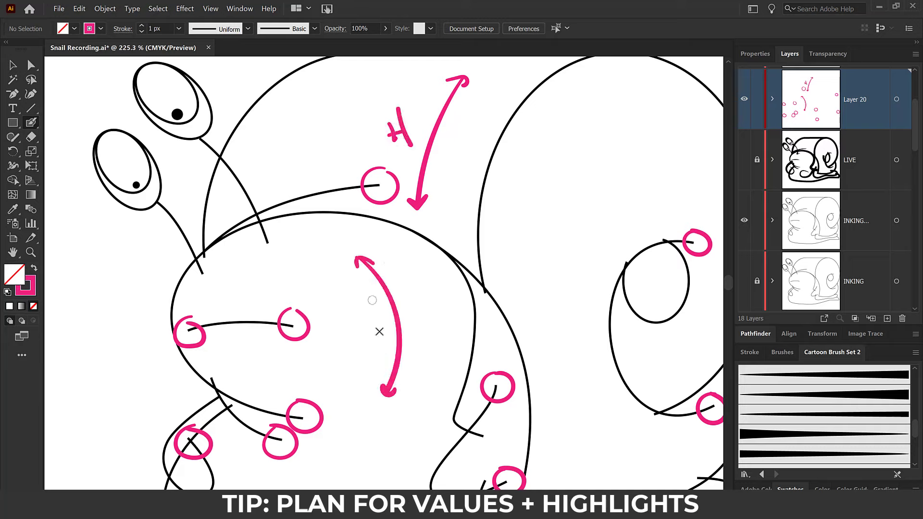
drag(343, 322, 353, 350)
mouse_move(351, 342)
mouse_down()
mouse_move(353, 309)
mouse_move(370, 352)
mouse_up()
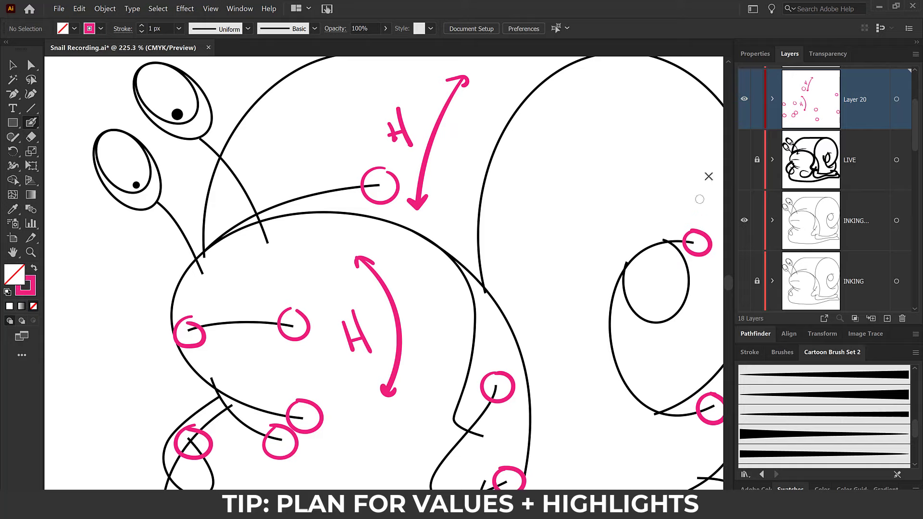
Step: Preview the inked artwork on the LIVE layer, then hide both it and the Layer 20 annotations
click(743, 160)
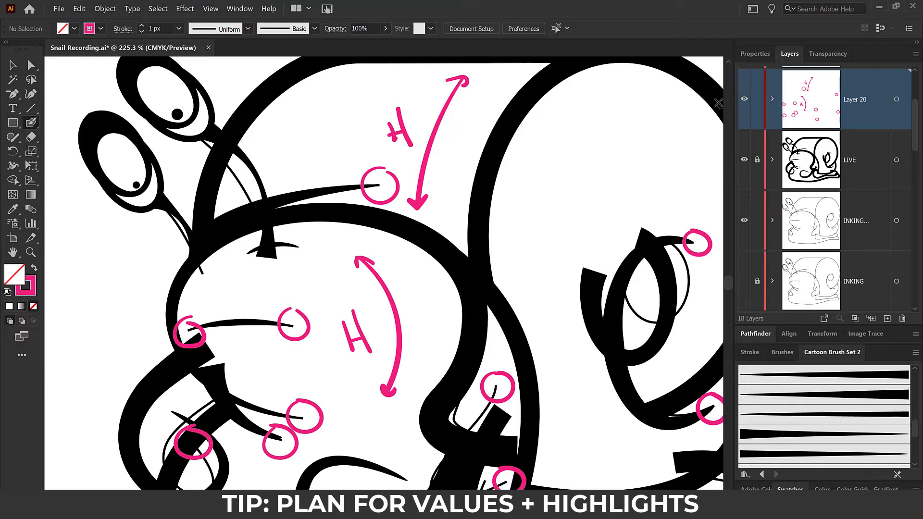
click(744, 100)
click(743, 160)
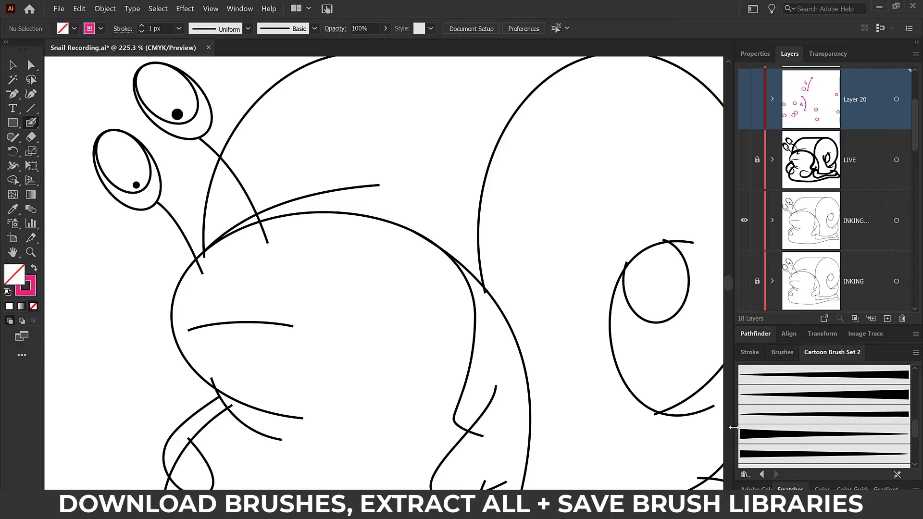
Step: Review the list of user-defined brush libraries without opening one
click(744, 475)
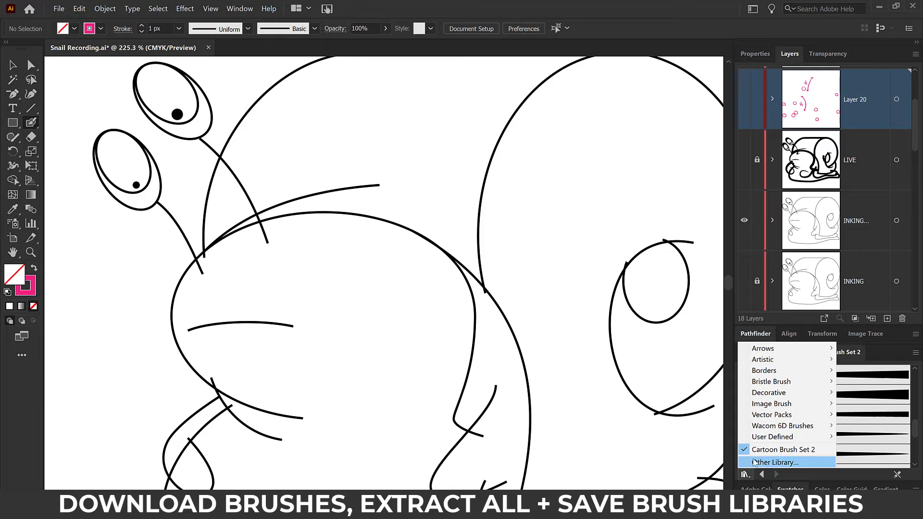
mouse_move(768, 438)
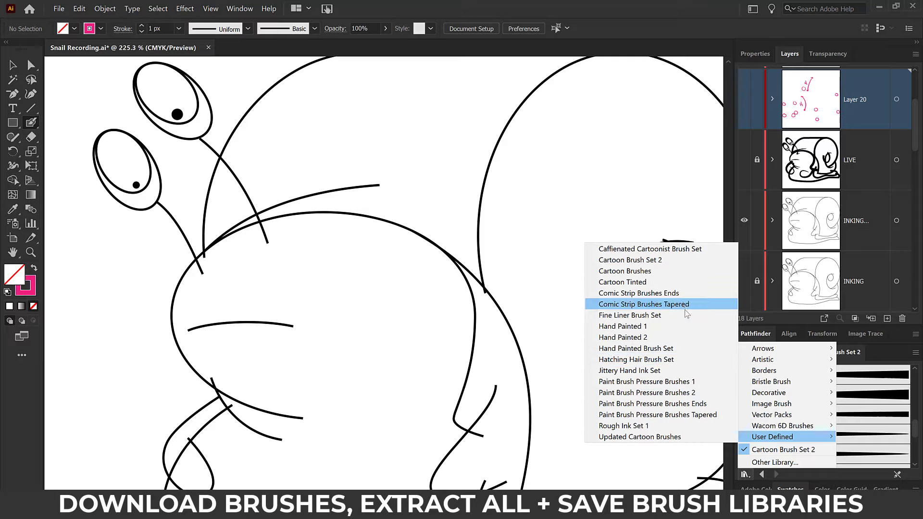
click(771, 170)
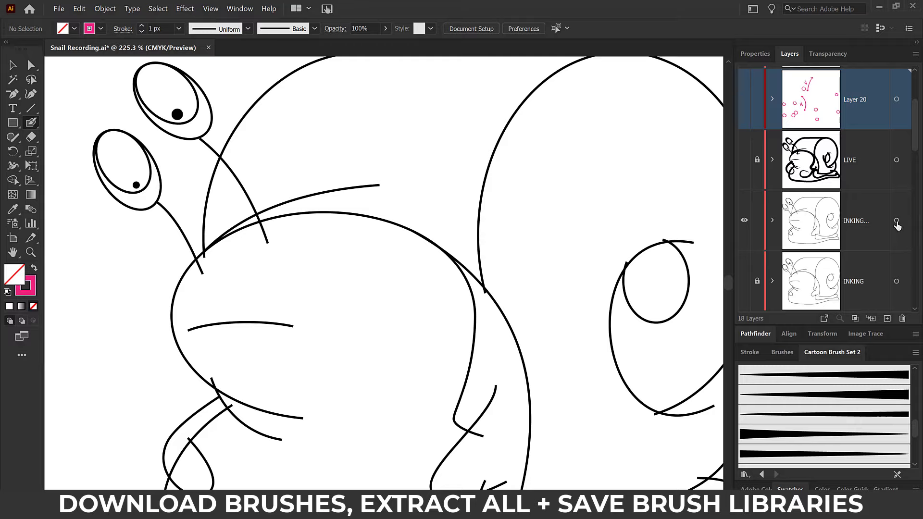
Step: Show the Layer 20 annotations and apply a tapered Cartoon Brush Set 2 brush to the curved line above the head
click(744, 99)
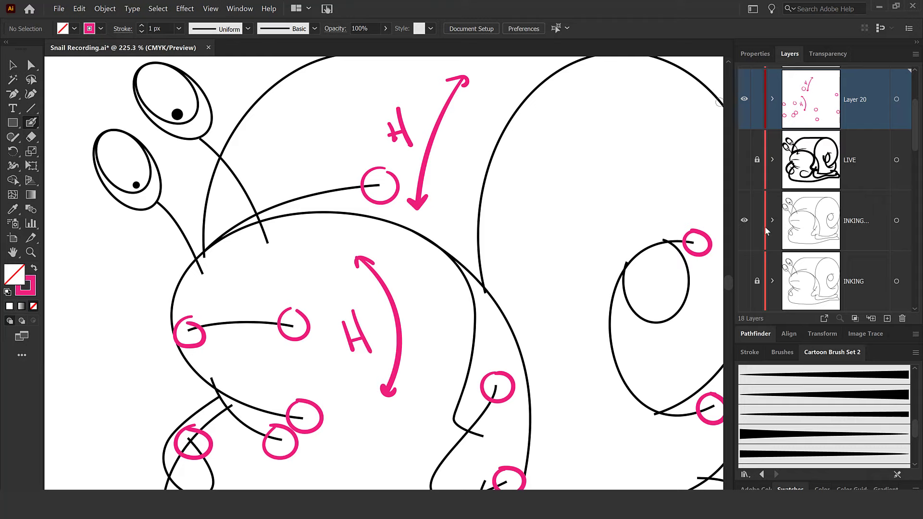
key(v)
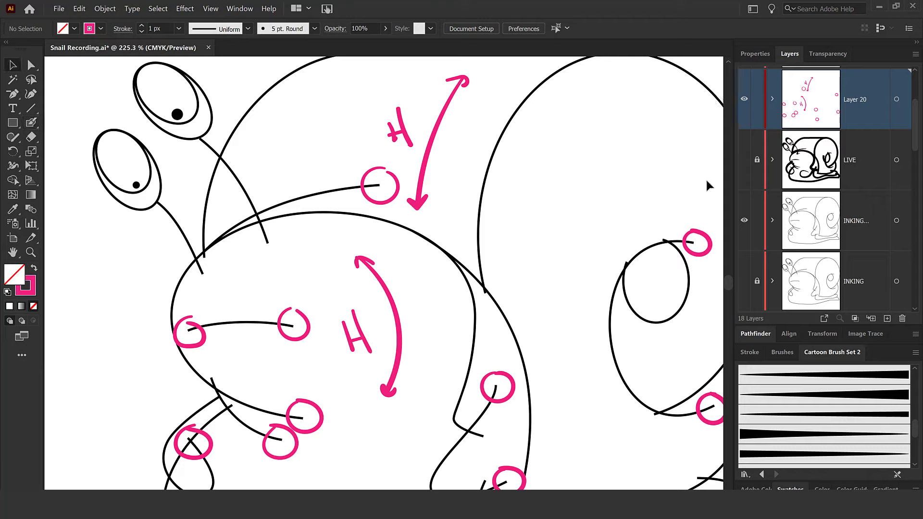
click(346, 189)
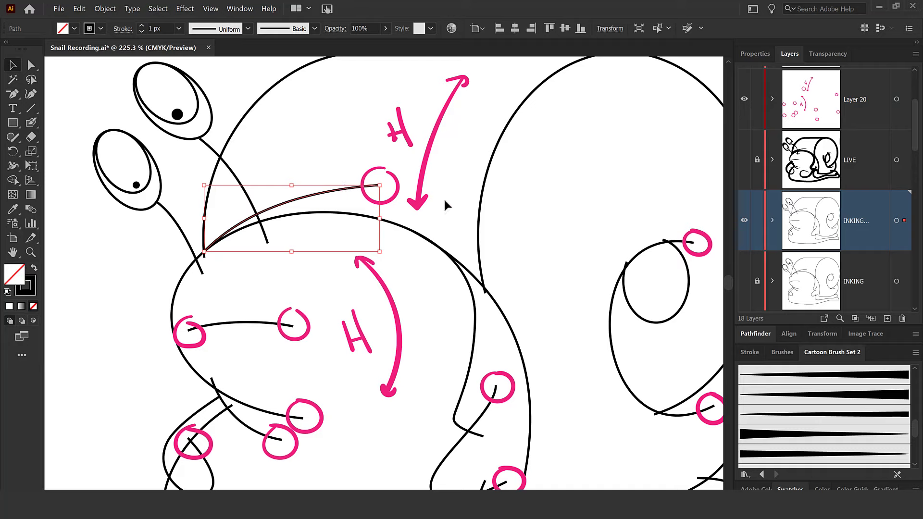
click(864, 439)
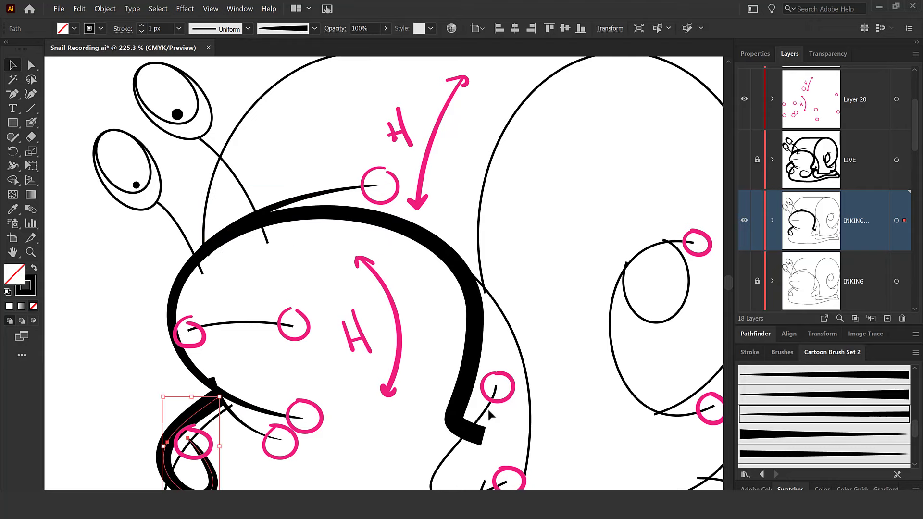
Step: Apply a brush tapered at both ends from Cartoon Brush Set 2 to the line with two circled ends beside the neck
click(488, 410)
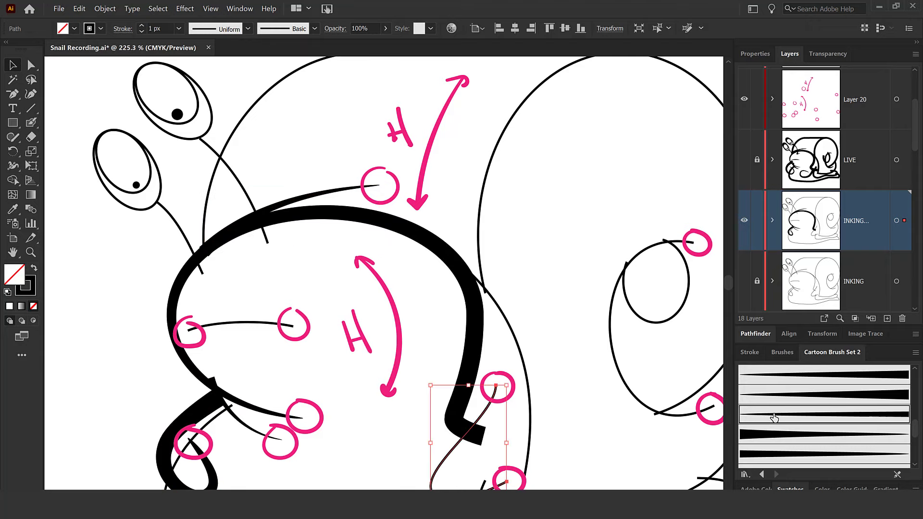
scroll(773, 417, down, 2)
click(823, 441)
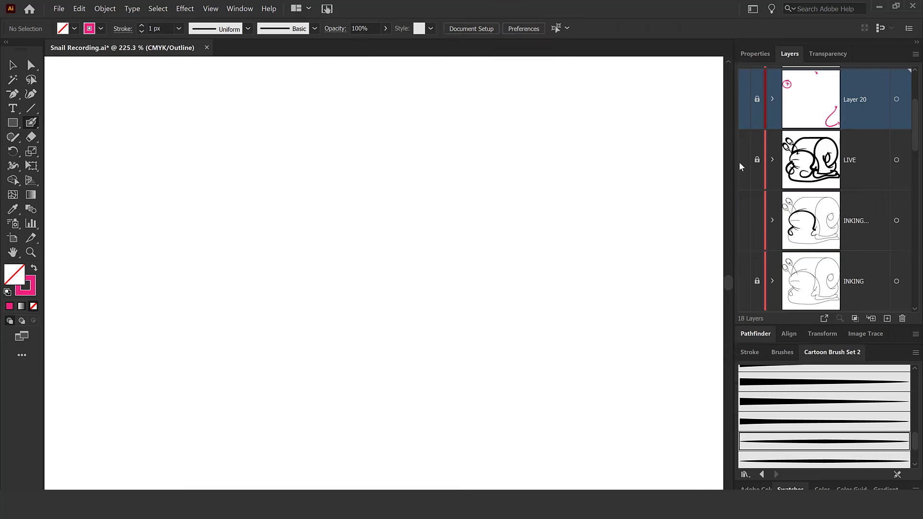
Step: Show the LIVE layer, duplicate it with all its artwork selected, and lock and hide the original
click(744, 159)
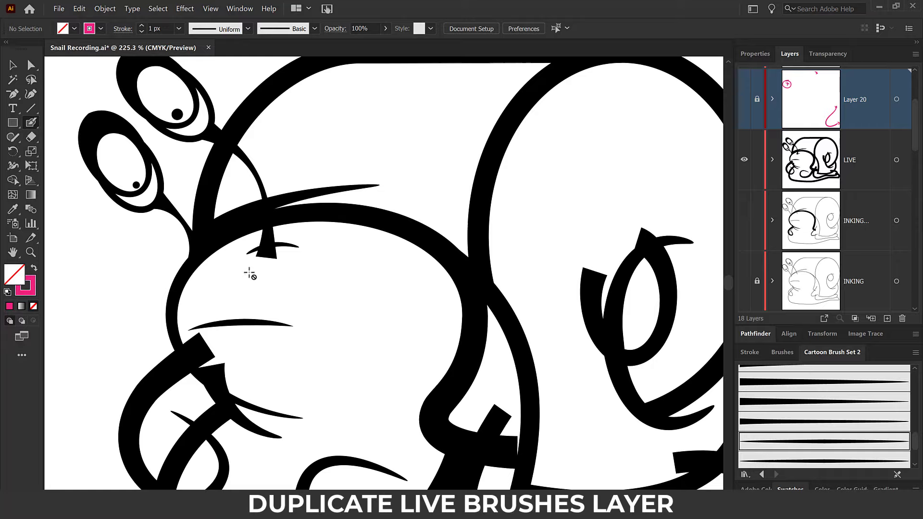
scroll(880, 146, down, 1)
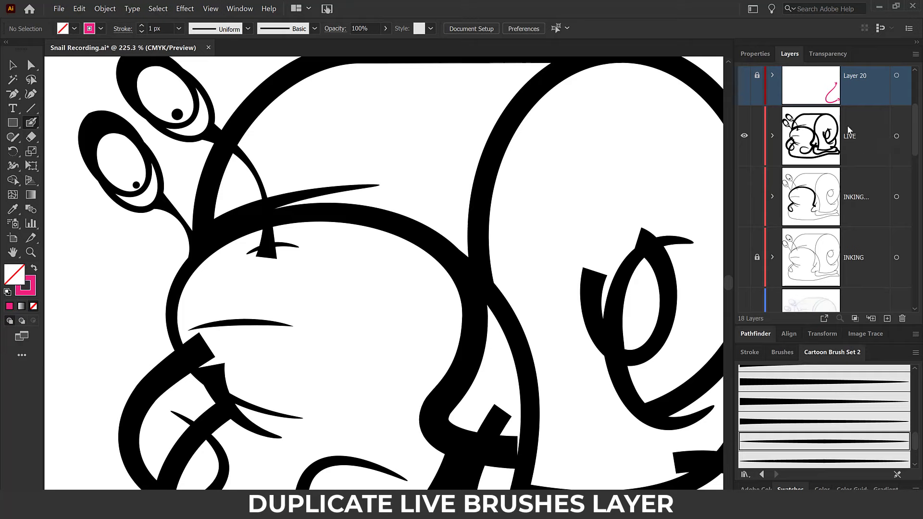
click(895, 137)
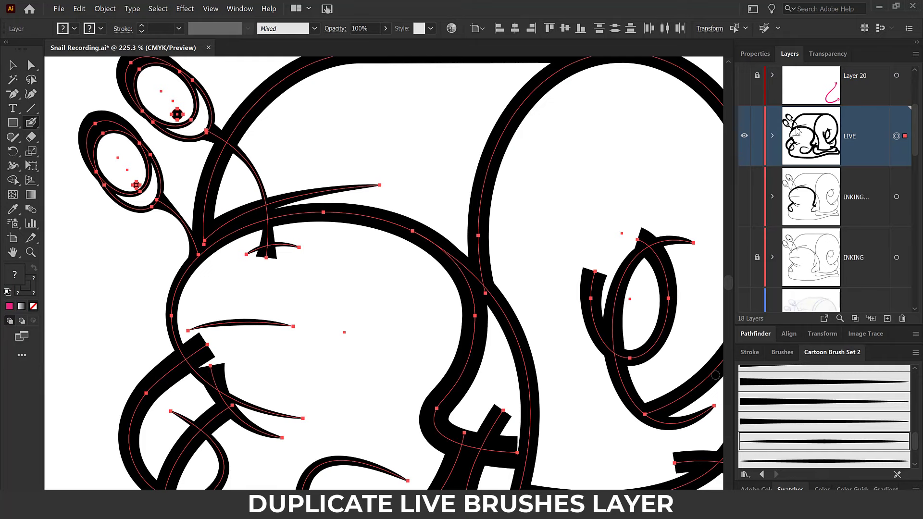
click(915, 54)
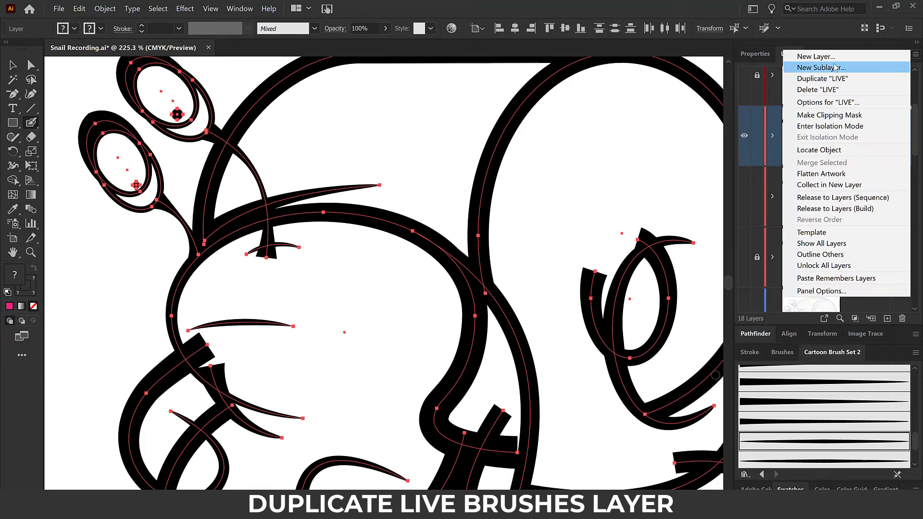
click(831, 78)
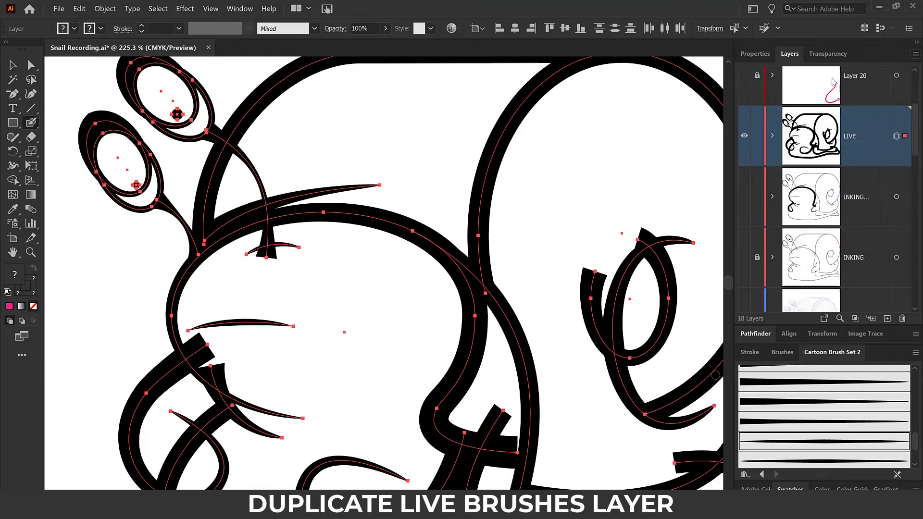
click(758, 198)
click(744, 196)
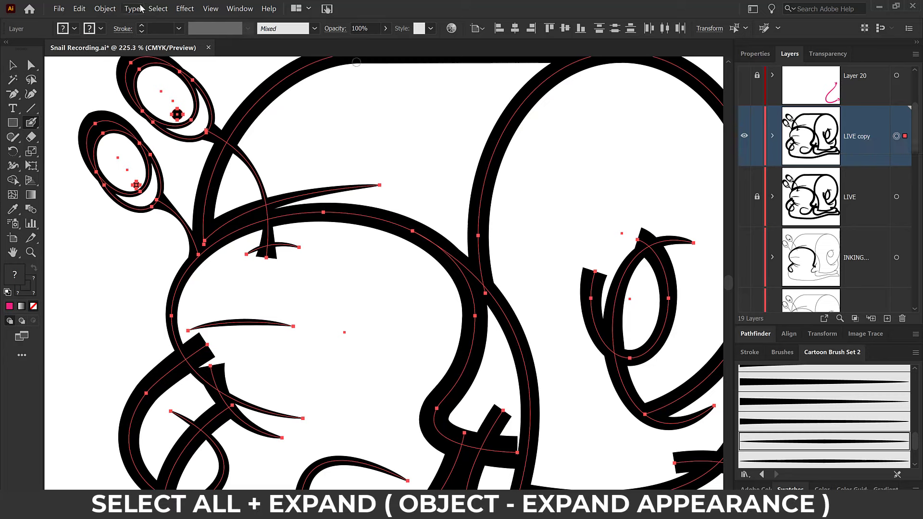
Step: Expand the appearance of the selected LIVE copy artwork, then expand its fill and stroke
click(103, 9)
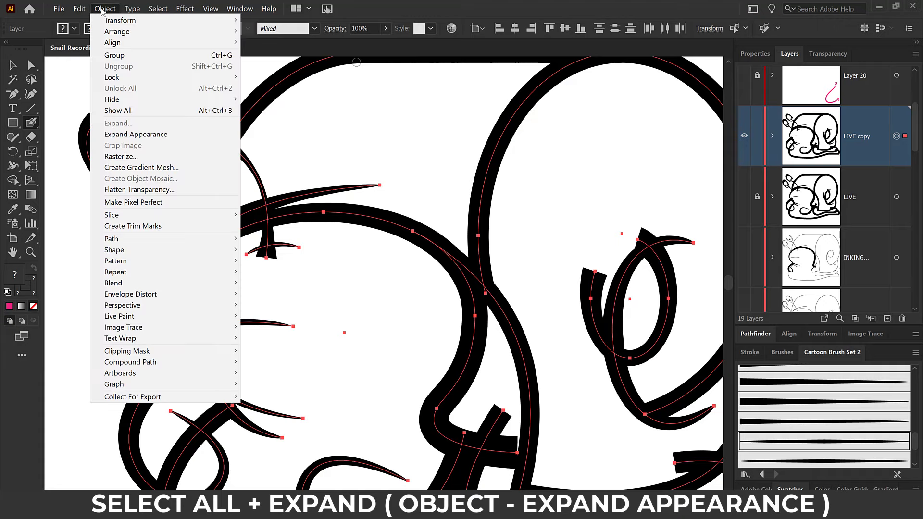
click(145, 135)
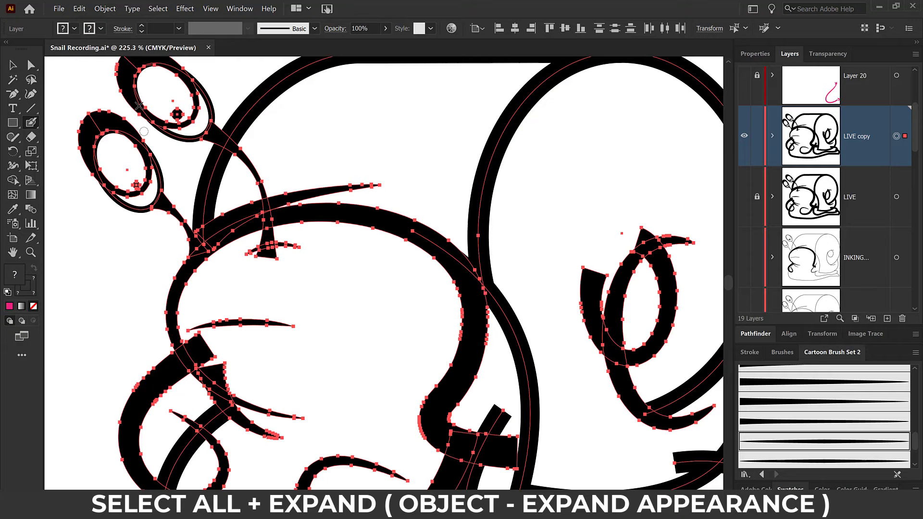
click(103, 9)
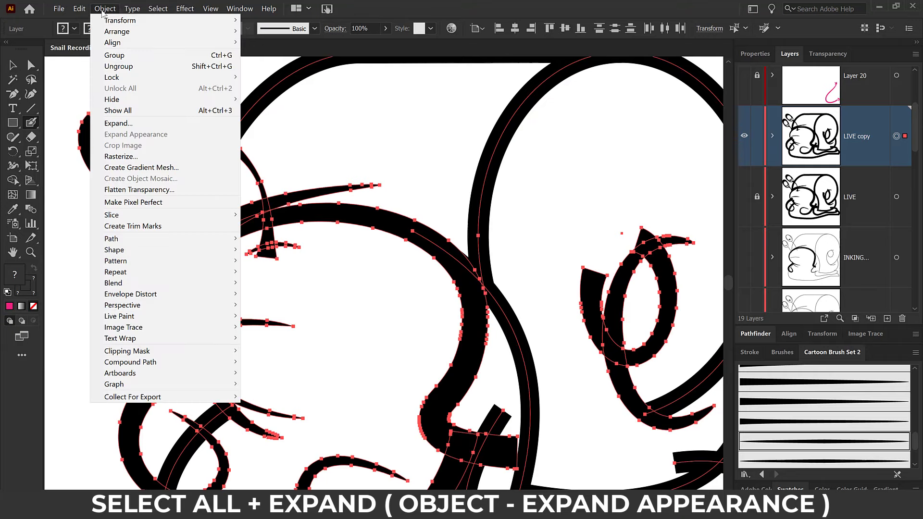
click(118, 124)
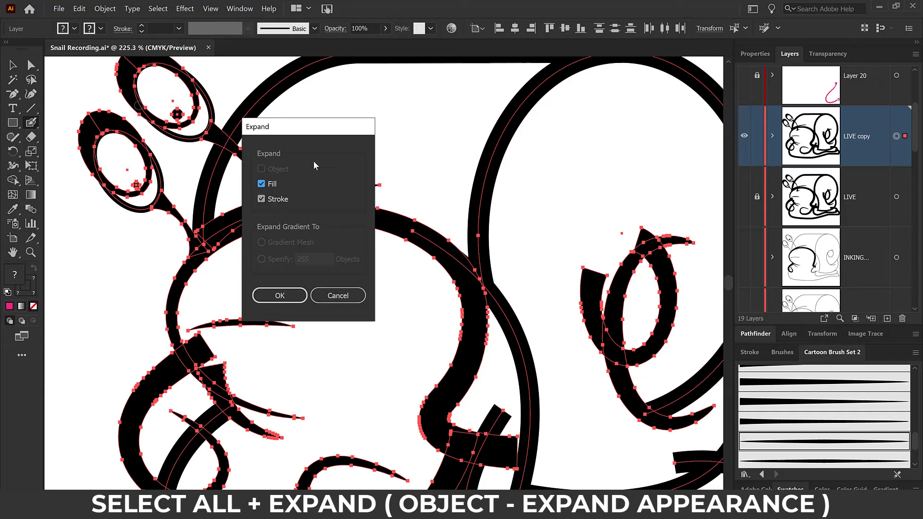
click(261, 184)
click(262, 183)
click(277, 297)
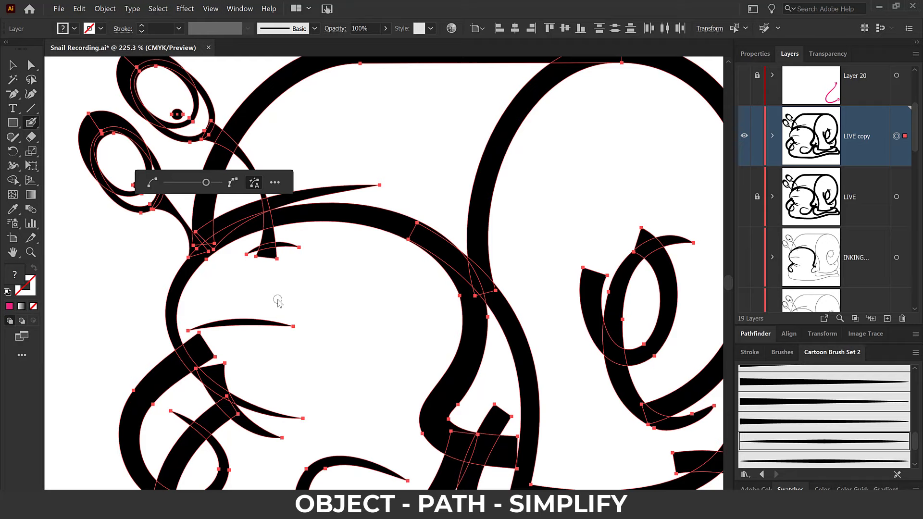
Step: Simplify the paths of the expanded LIVE copy artwork
click(13, 66)
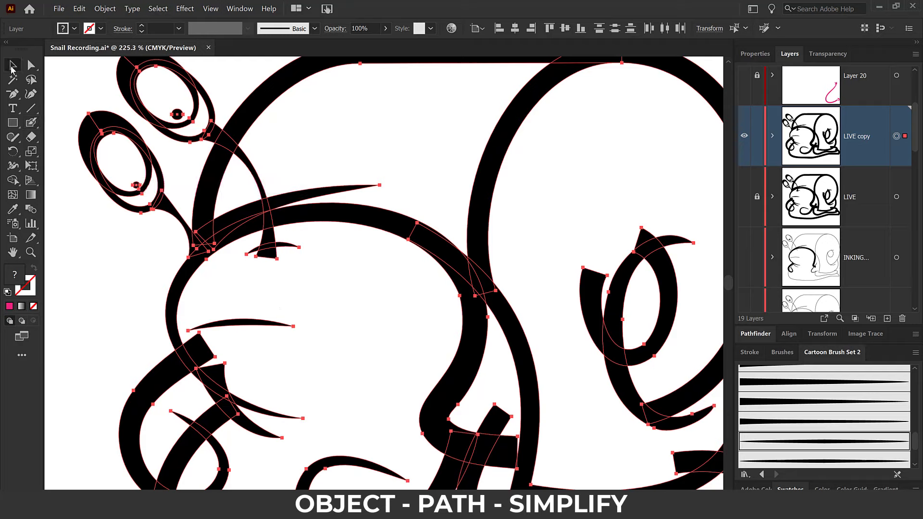
click(103, 11)
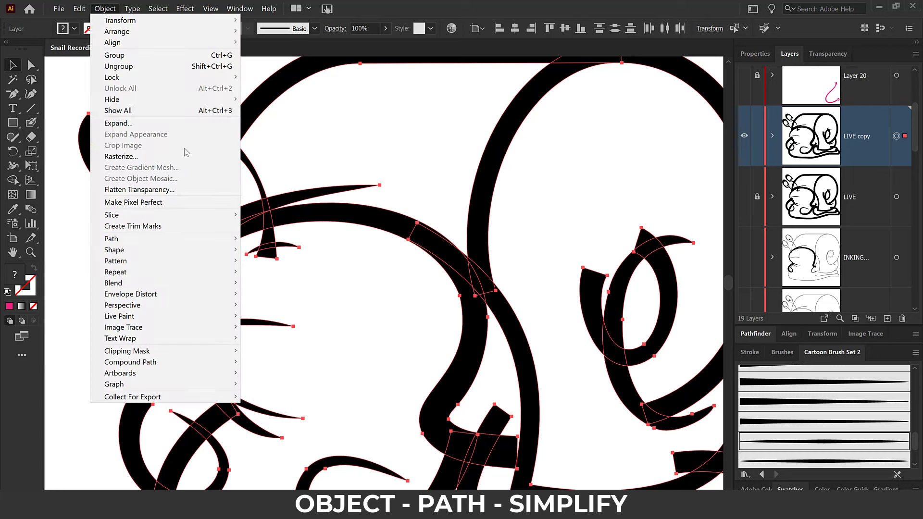
mouse_move(183, 241)
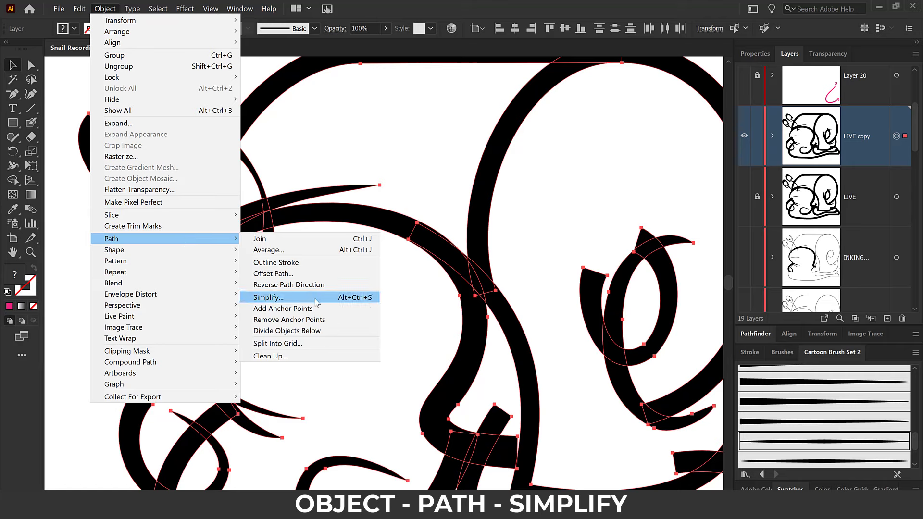
click(356, 306)
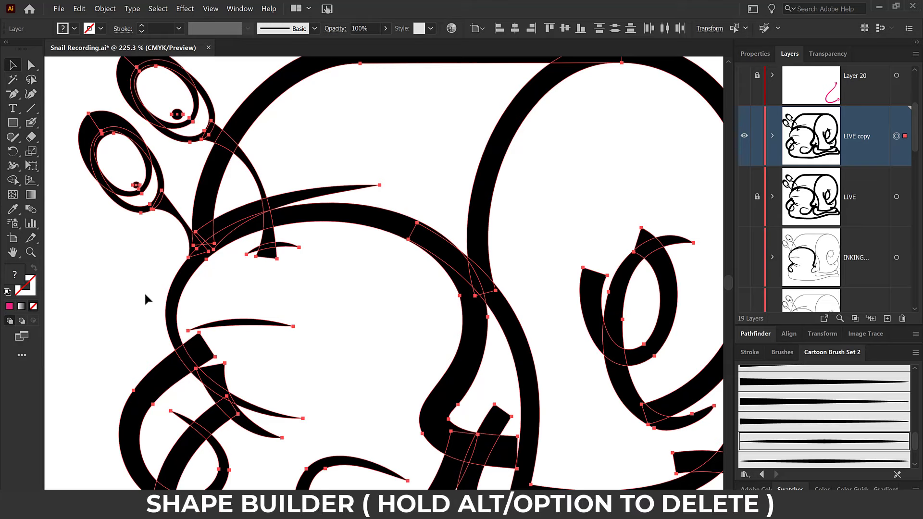
Step: Activate the Shape Builder tool and turn on fill highlighting in its options
click(13, 182)
click(12, 181)
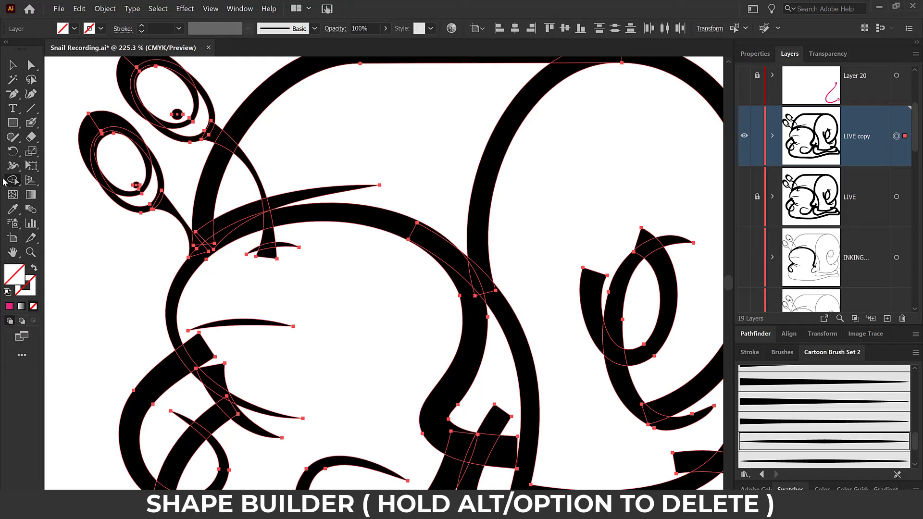
double_click(12, 181)
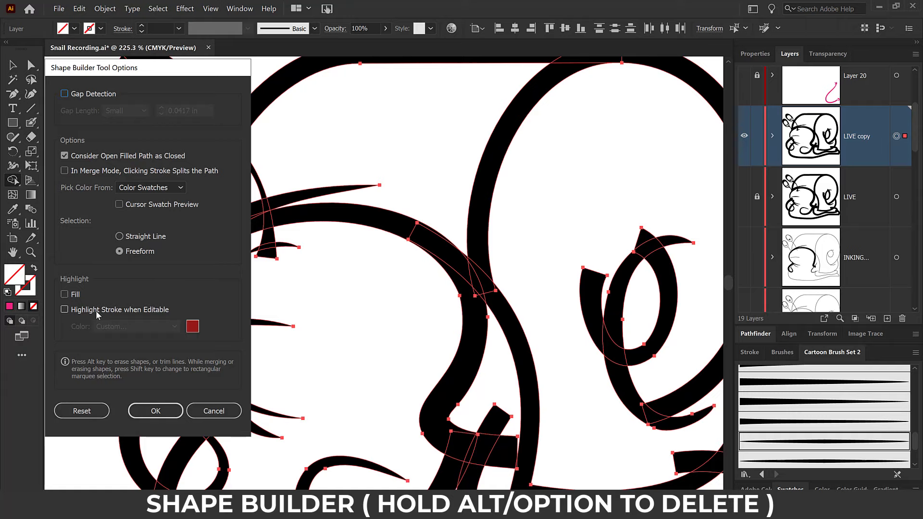
click(64, 295)
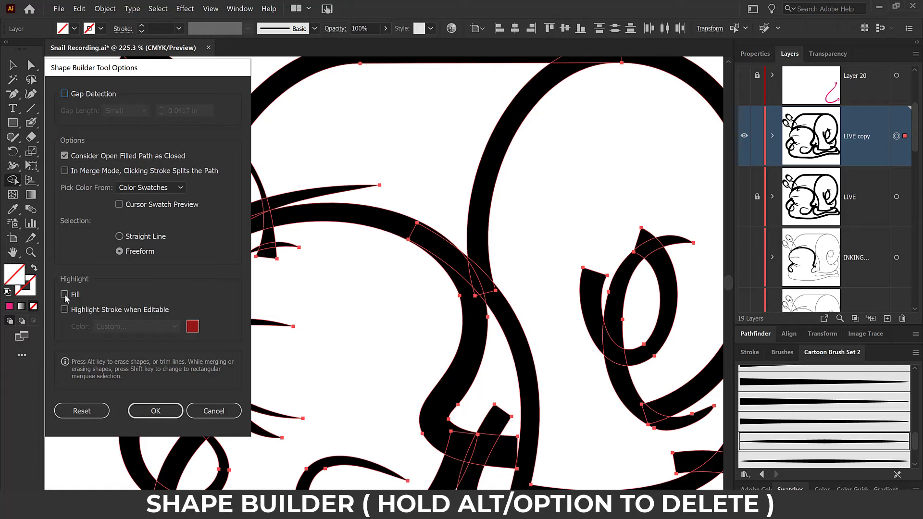
click(155, 411)
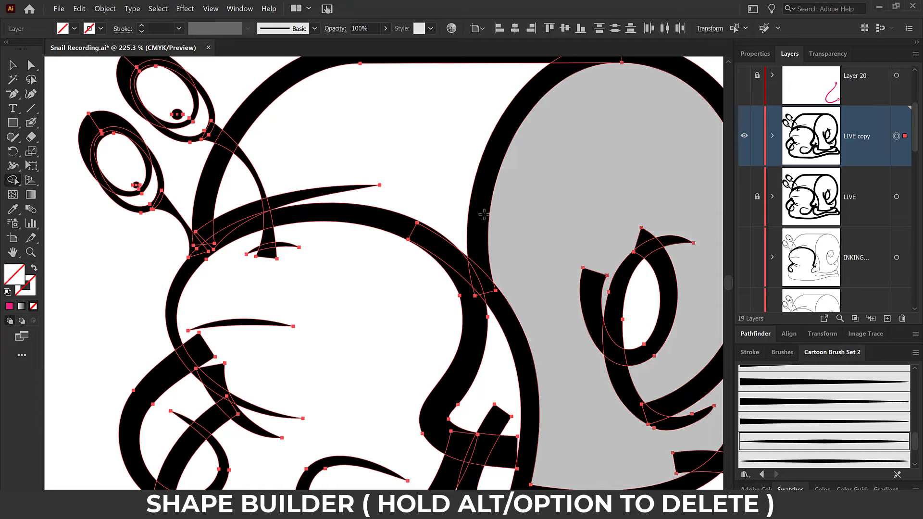
Step: Turn off fill highlighting in the Shape Builder tool options
double_click(13, 181)
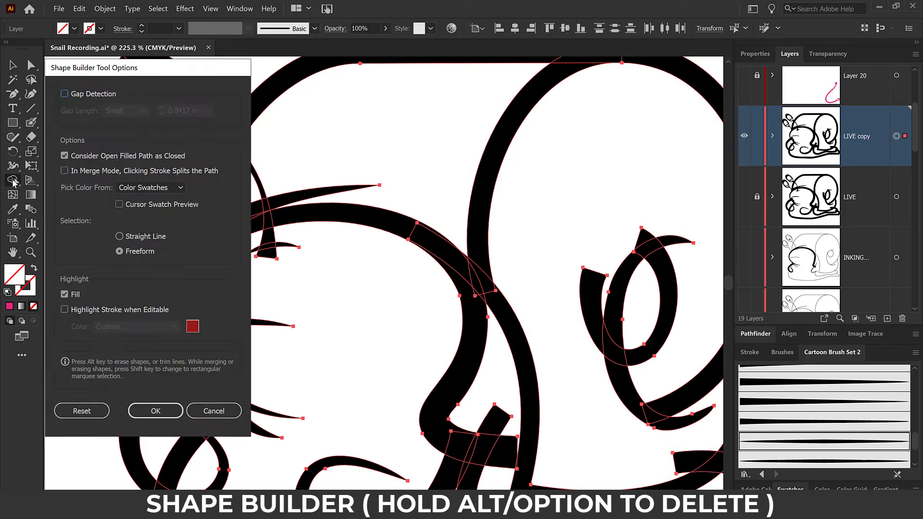
click(66, 295)
click(159, 408)
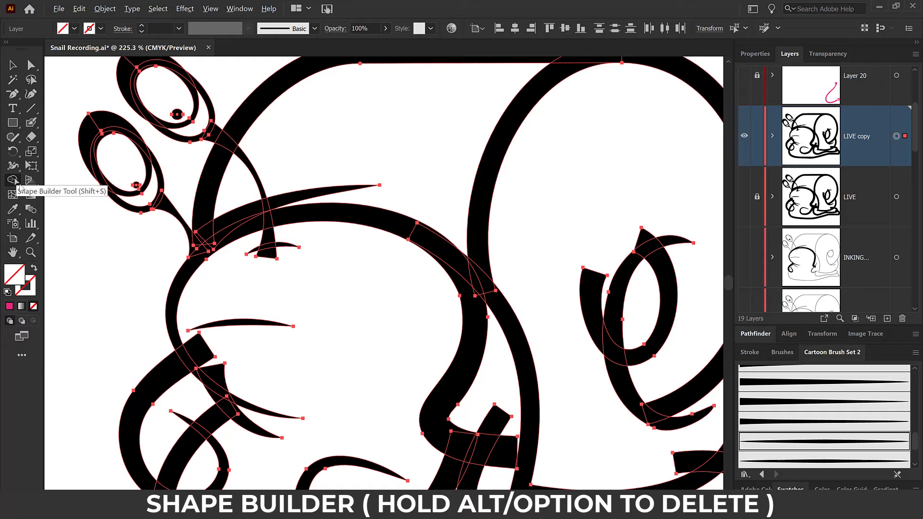
Step: Delete the overhanging stroke ends below the head, at the neck base and around the shell's spiral with Shape Builder
alt+drag(198, 342, 241, 392)
alt+click(186, 461)
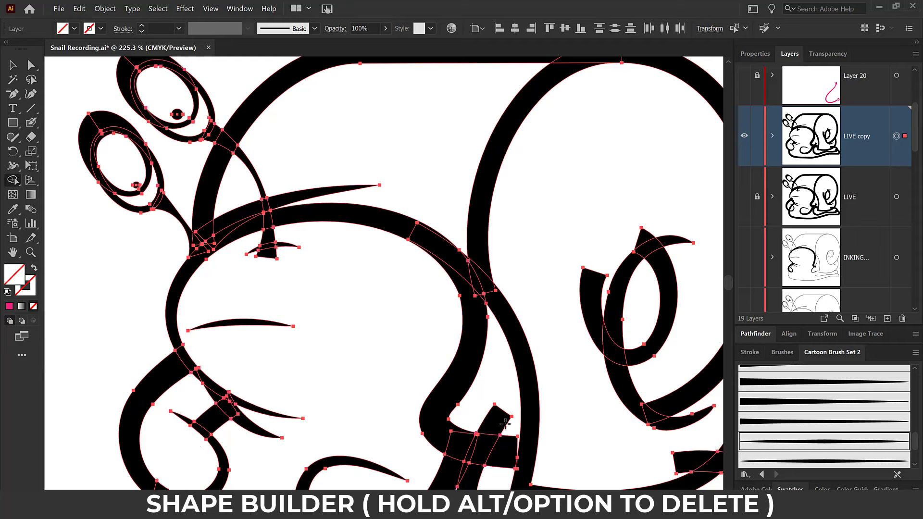
alt+click(505, 424)
alt+click(508, 453)
mouse_move(581, 326)
alt+mouse_down()
mouse_move(589, 287)
mouse_move(644, 238)
alt+mouse_up()
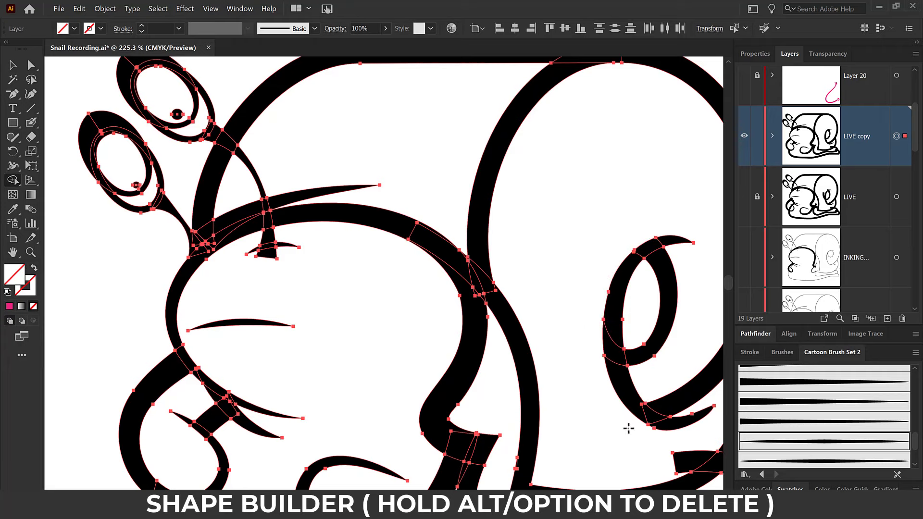
alt+click(682, 460)
Step: Delete the excess shapes on the outer edges of both eyes and the stub under the right eyestalk with Shape Builder
alt+drag(73, 144, 102, 114)
alt+drag(113, 82, 135, 55)
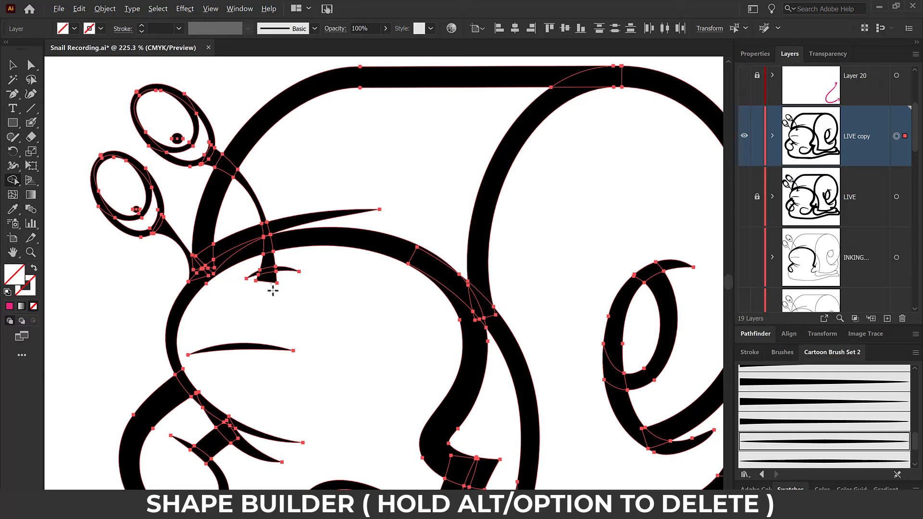
alt+click(270, 287)
Step: Paint a curved pink arrow on the shell beside the spiral, pointing up and to the right
key(b)
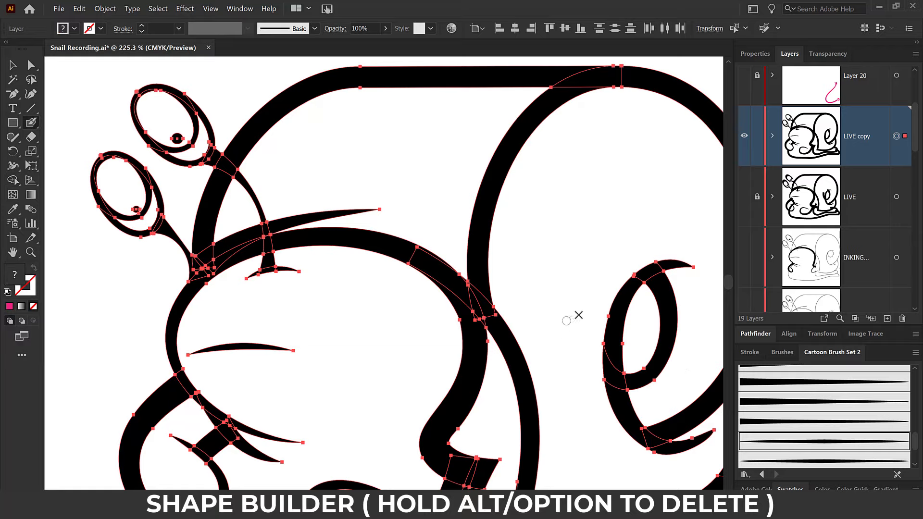
mouse_move(570, 360)
mouse_down()
mouse_move(607, 238)
mouse_move(637, 212)
mouse_up()
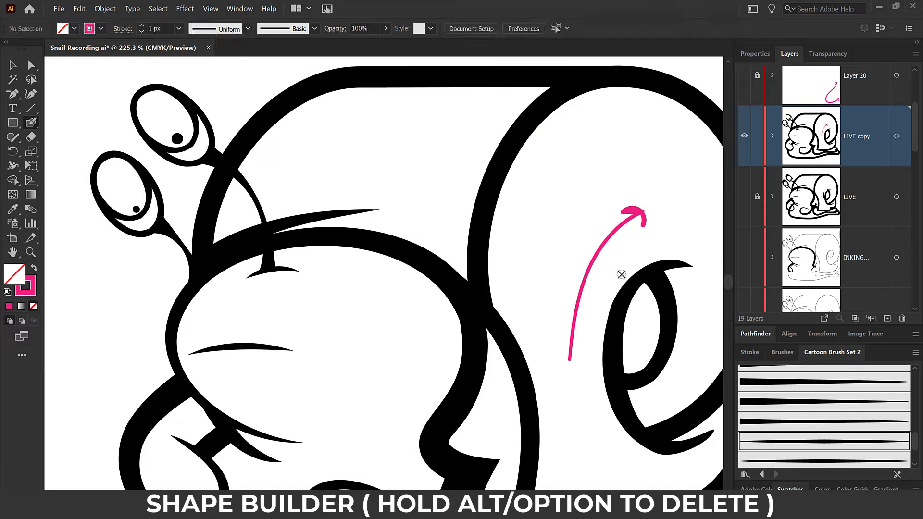